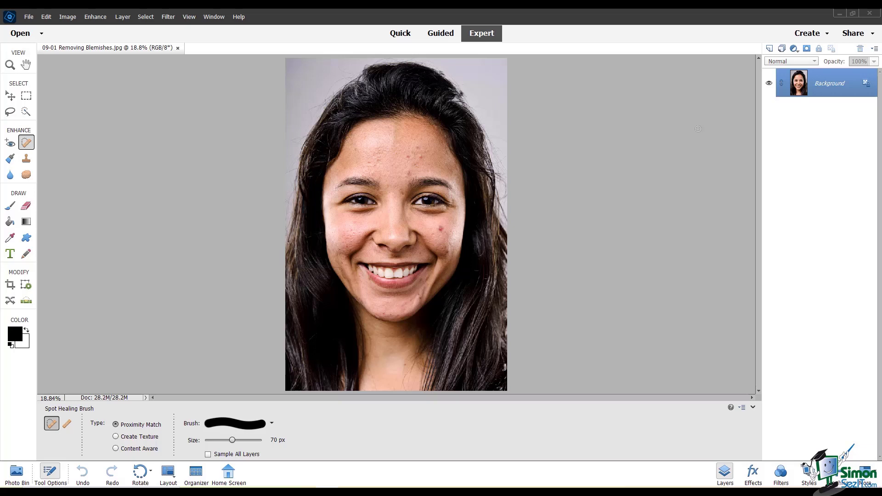
# Duplicate the Background layer under the name "Background copy".
pyautogui.rightClick(844, 84)
pyautogui.click(844, 106)
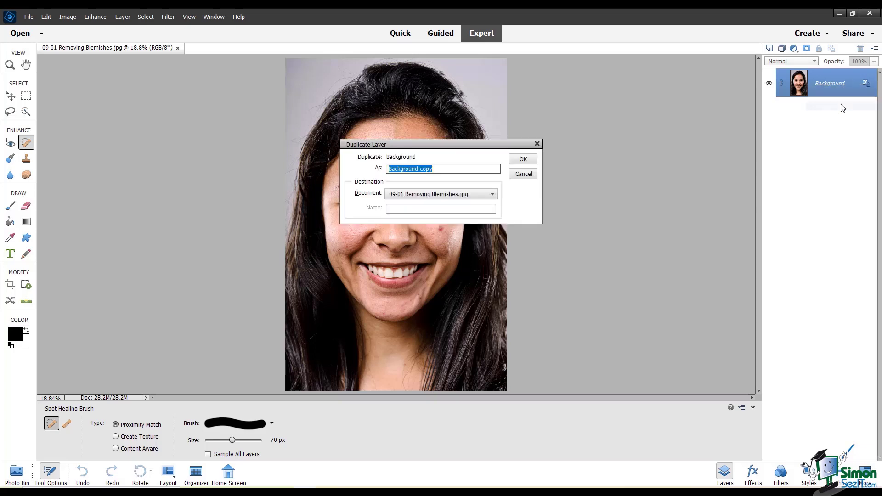
pyautogui.click(528, 159)
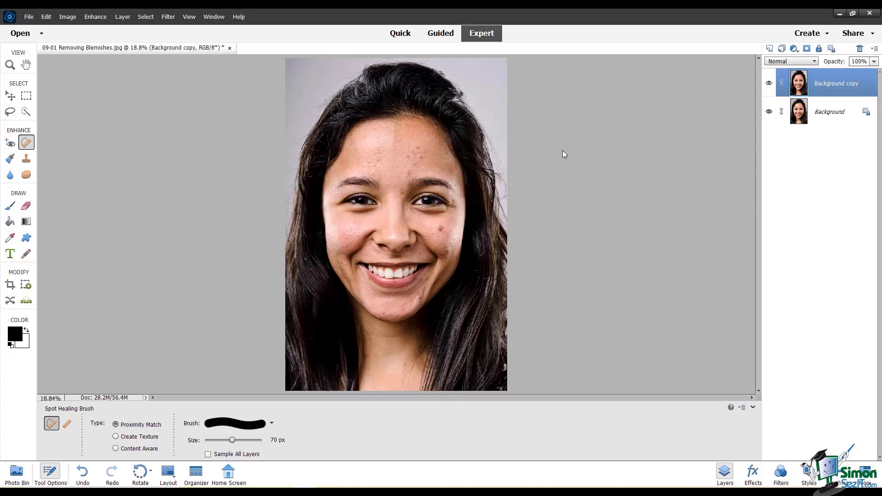
pyautogui.click(422, 156)
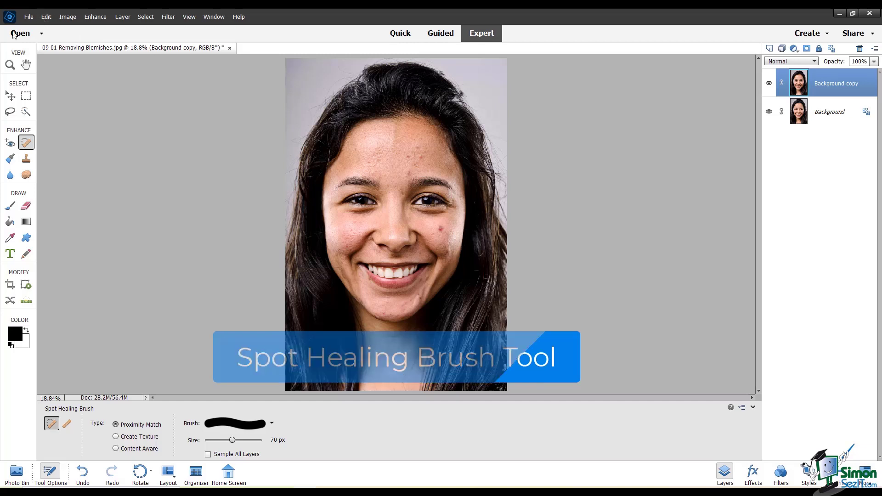
# Zoom in on the face and choose the Soft Round 13 pixels brush for the Spot Healing Brush.
pyautogui.click(7, 67)
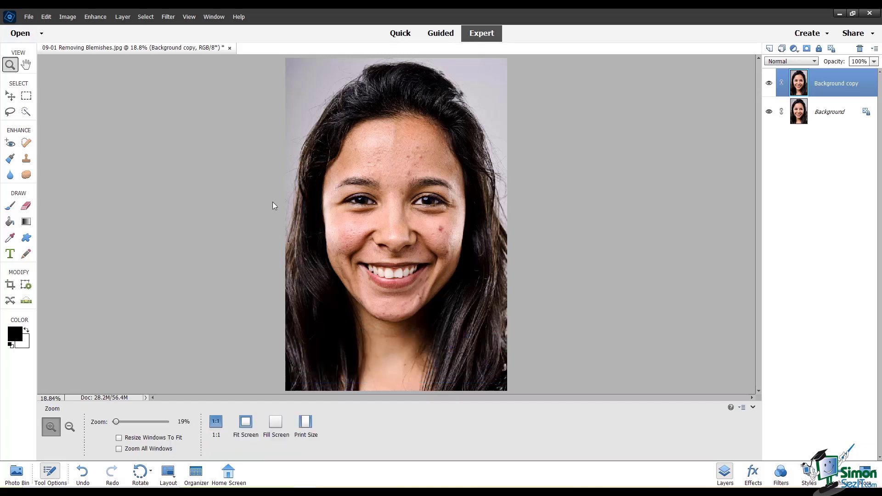
pyautogui.moveTo(316, 153); pyautogui.dragTo(498, 318)
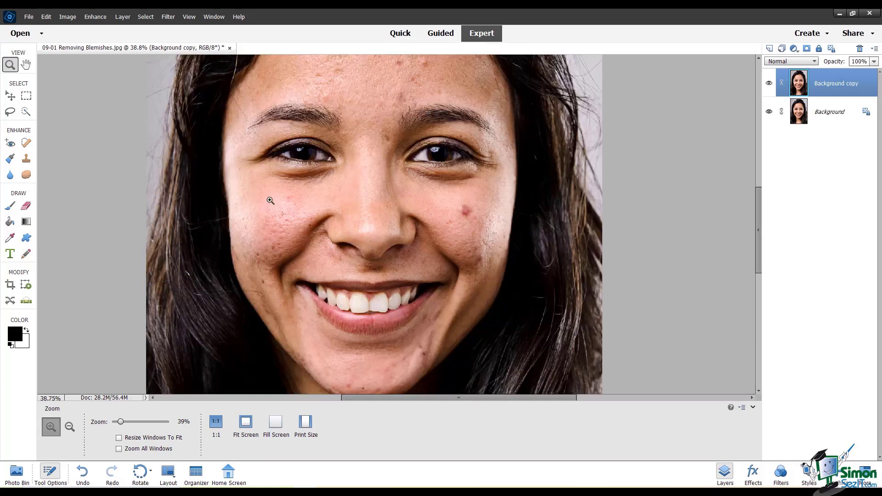
pyautogui.click(28, 147)
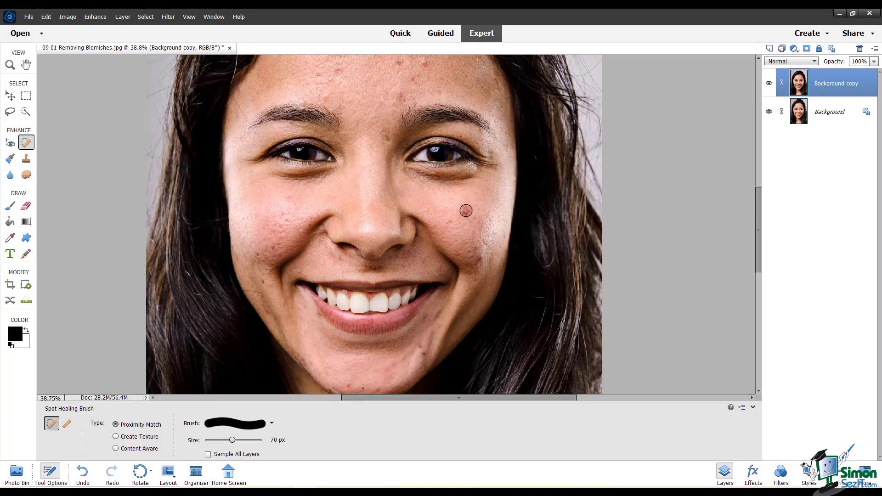
pyautogui.click(271, 424)
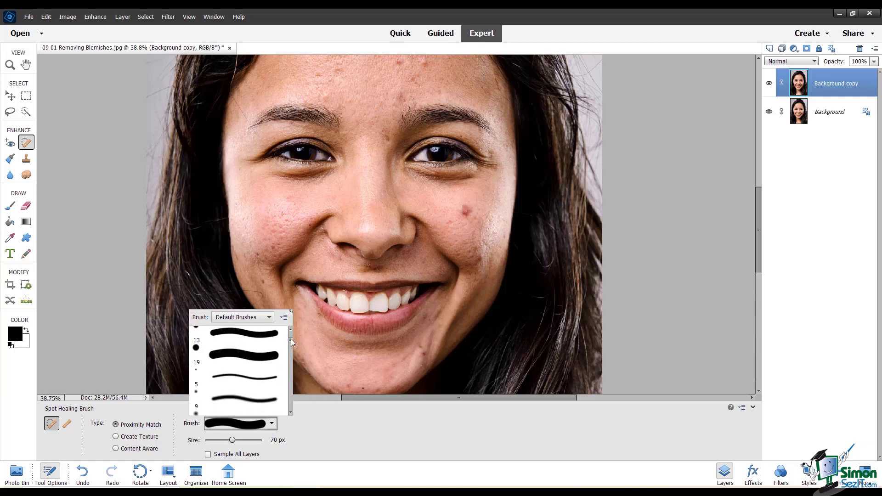
pyautogui.scroll(-3, 291, 340)
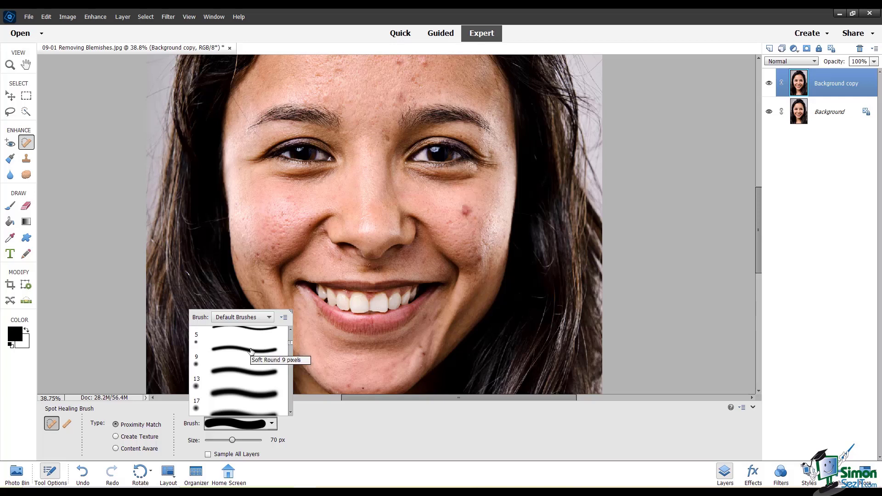
pyautogui.click(237, 372)
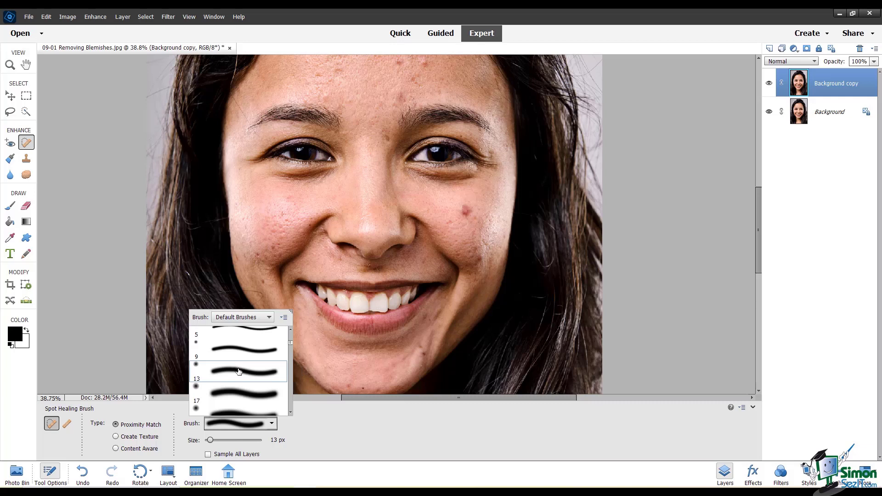
pyautogui.click(368, 425)
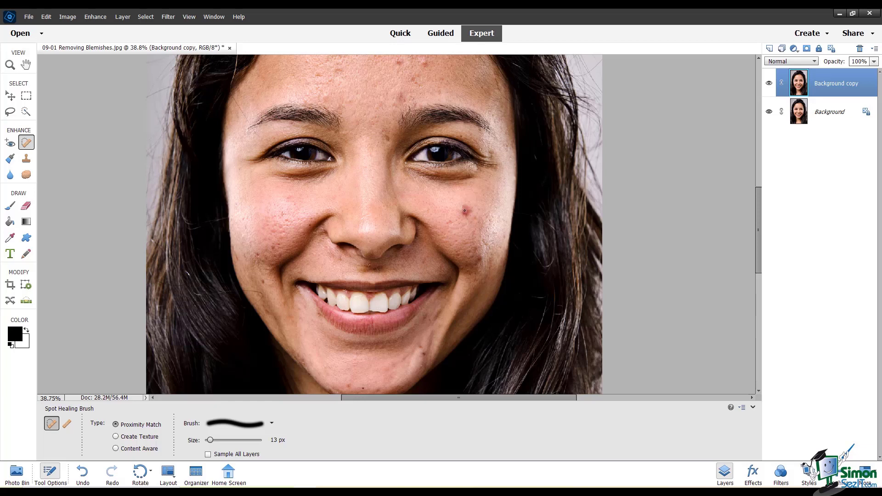
# Enlarge the healing brush to 125 px and remove the large red blemish on the cheek at the right of the photo.
pyautogui.press(']')
pyautogui.press(']')
pyautogui.press(']')
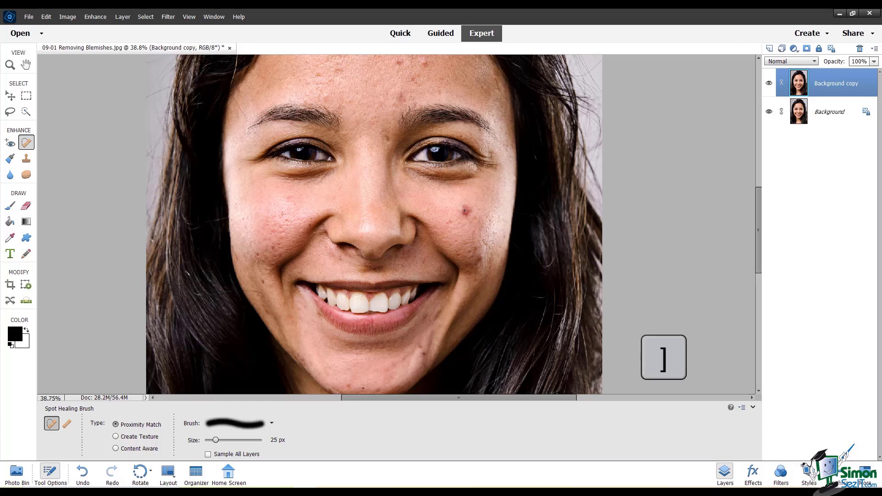
pyautogui.press(']')
pyautogui.press(']')
pyautogui.press(']')
pyautogui.press(']')
pyautogui.press(']')
pyautogui.press(']')
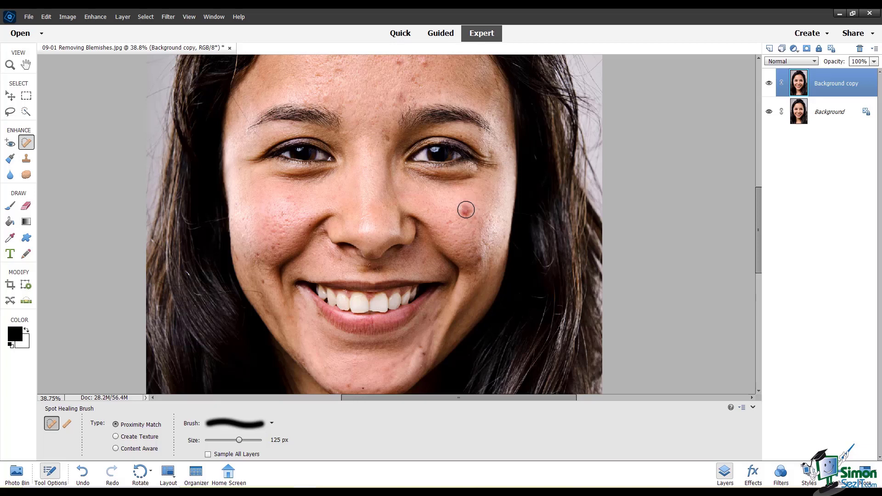
pyautogui.click(466, 210)
pyautogui.click(466, 210)
# Reduce the healing brush to 45 px and heal the small blemishes on the chin.
pyautogui.press('[')
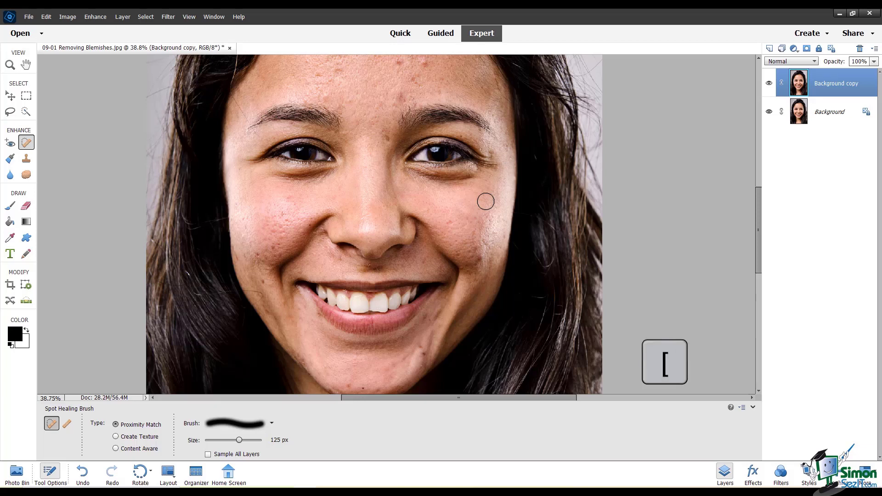
pyautogui.press('[')
pyautogui.press('[')
pyautogui.press('[')
pyautogui.press('[')
pyautogui.press('[')
pyautogui.press('[')
pyautogui.press('[')
pyautogui.press('[')
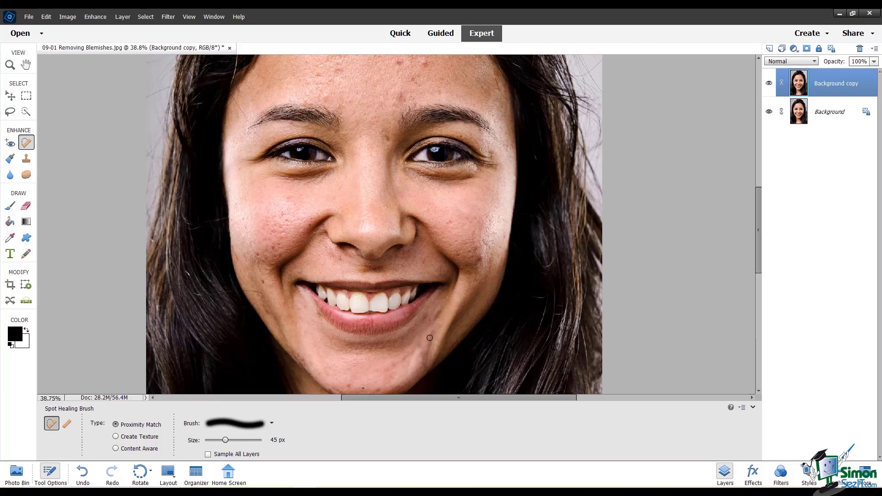
pyautogui.click(347, 387)
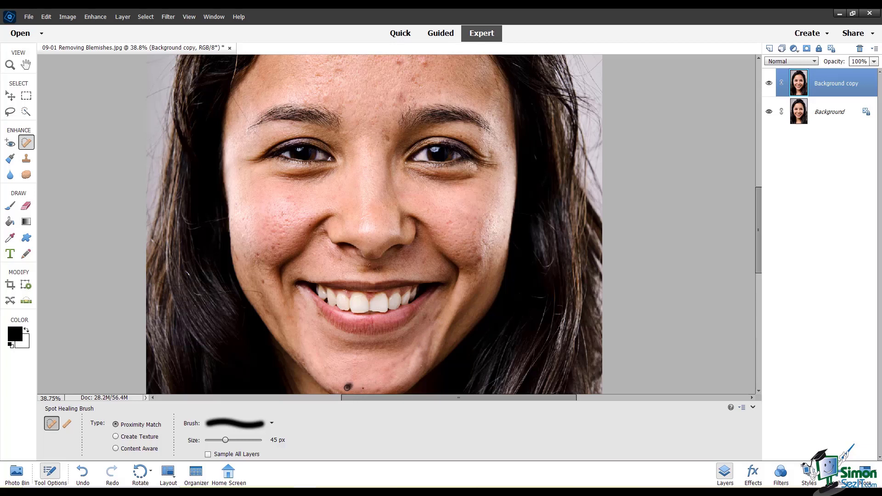
# Cover the forehead blemishes with the Clone Stamp at 60 px, sampling clean skin close to them.
pyautogui.click(26, 160)
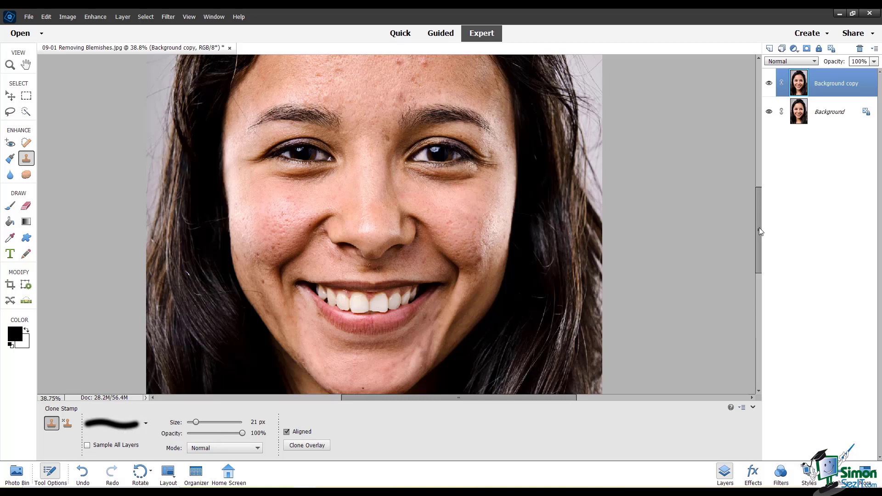
pyautogui.moveTo(759, 228); pyautogui.dragTo(758, 191)
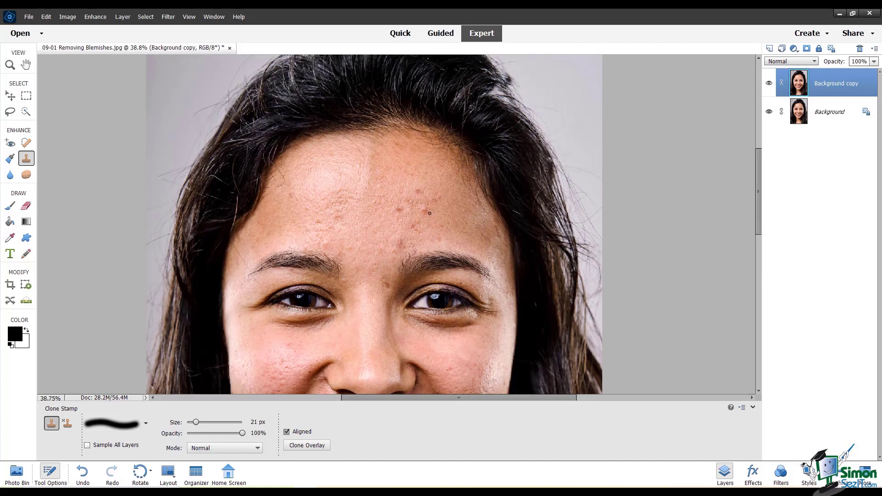
pyautogui.press(']')
pyautogui.press(']')
pyautogui.press(']')
pyautogui.press(']')
pyautogui.press(']')
pyautogui.press(']')
pyautogui.press(']')
pyautogui.press(']')
pyautogui.press(']')
pyautogui.press(']')
pyautogui.press(']')
pyautogui.press(']')
pyautogui.press(']')
pyautogui.press(']')
pyautogui.press(']')
pyautogui.press(']')
pyautogui.press(']')
pyautogui.press(']')
pyautogui.press(']')
pyautogui.press(']')
pyautogui.press('alt')
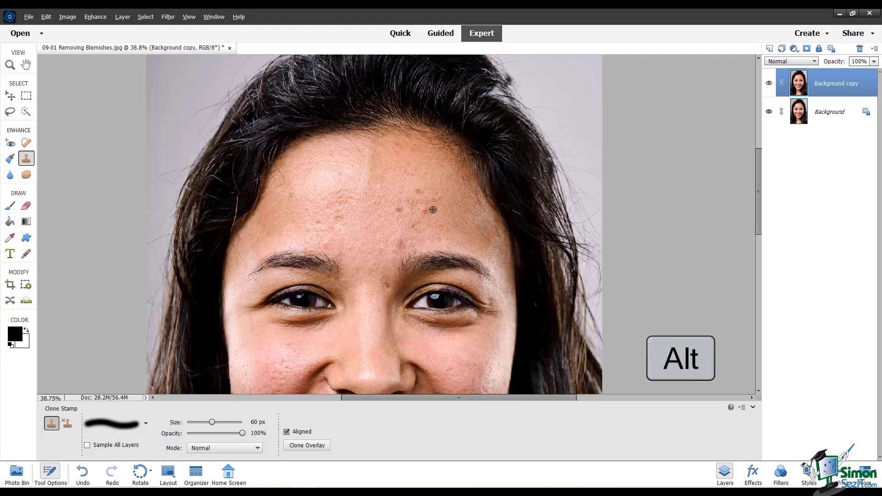
pyautogui.keyDown('alt'); pyautogui.click(432, 209); pyautogui.keyUp('alt')
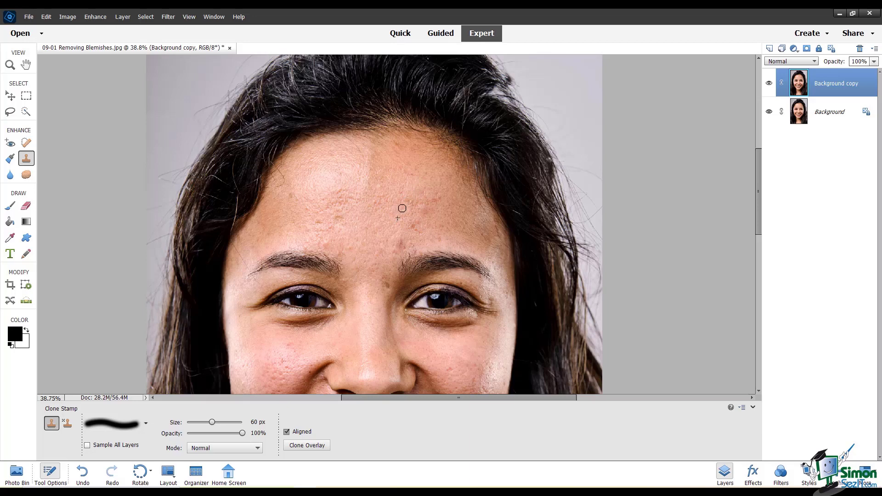
pyautogui.click(337, 247)
# Reduce the Clone Stamp brush size and sample skin by the inner corner of the eye at the right of the photo.
pyautogui.moveTo(759, 202); pyautogui.dragTo(755, 238)
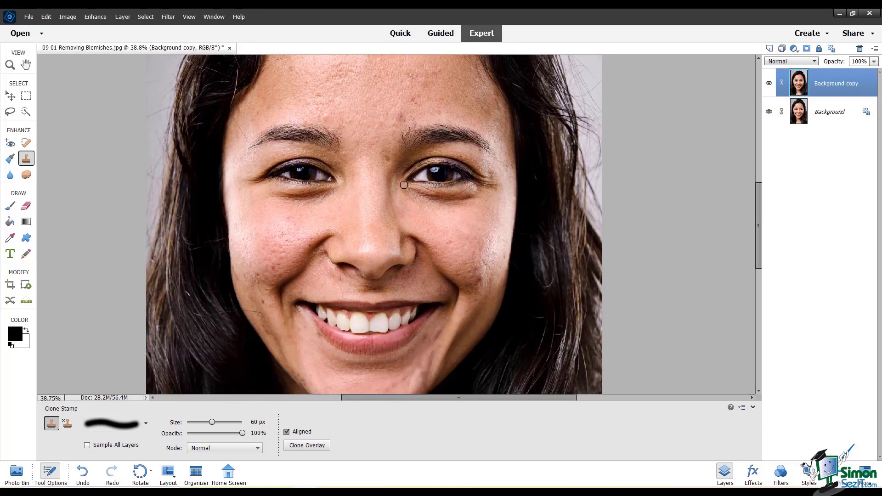
pyautogui.press('[')
pyautogui.press('[')
pyautogui.press('[')
pyautogui.keyDown('alt'); pyautogui.click(403, 186); pyautogui.keyUp('alt')
# Try the Spot Healing Brush at the inner corner of the eye at the photo's left, and undo the stroke.
pyautogui.click(29, 144)
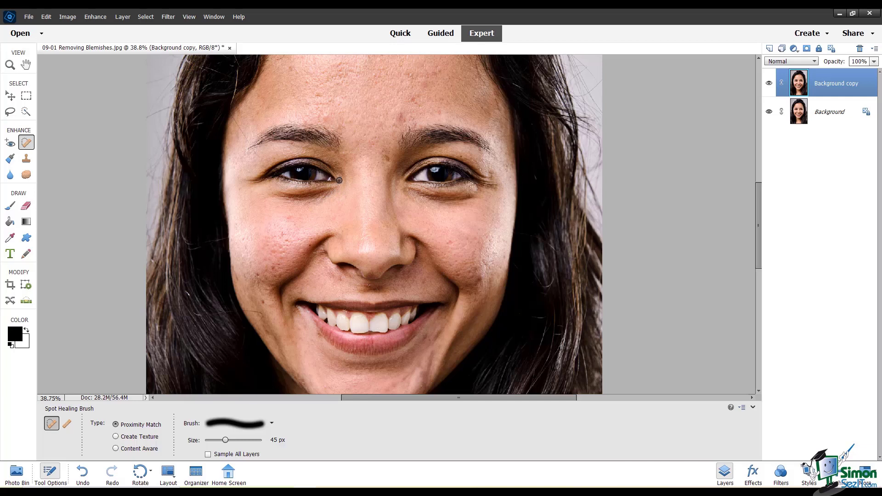
pyautogui.moveTo(339, 181); pyautogui.dragTo(339, 180)
pyautogui.hotkey('ctrl', 'z')
# Hide and show the Background copy layer to compare the retouched face with the original.
pyautogui.click(768, 84)
pyautogui.click(768, 85)
pyautogui.click(768, 85)
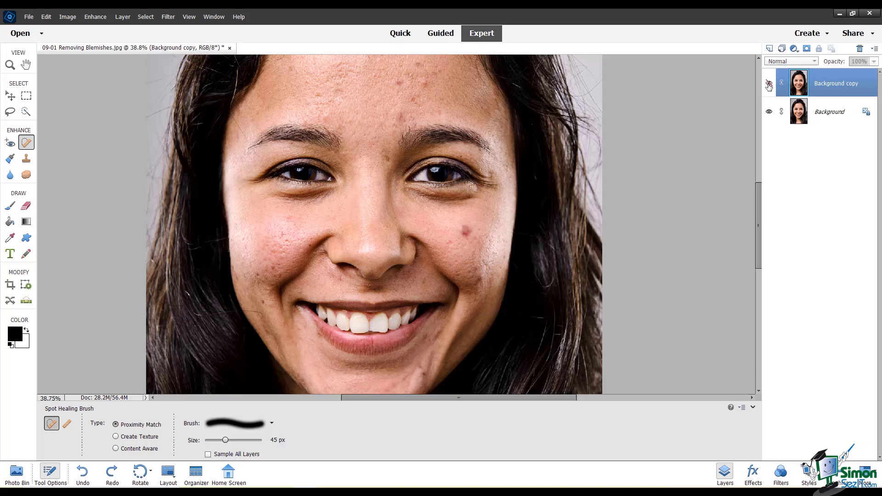
pyautogui.click(769, 84)
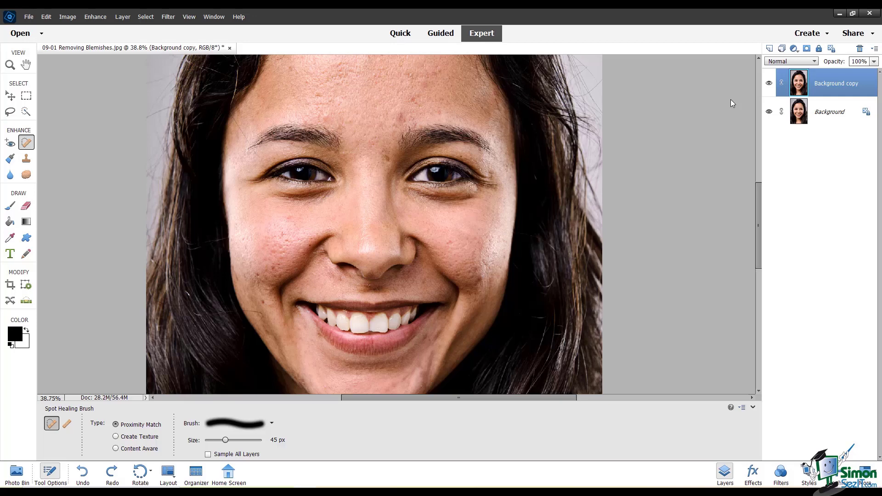
# Brush away stray hairs against the backdrop along the right side of the hair with the 45 px Spot Healing Brush.
pyautogui.moveTo(759, 193); pyautogui.dragTo(764, 150)
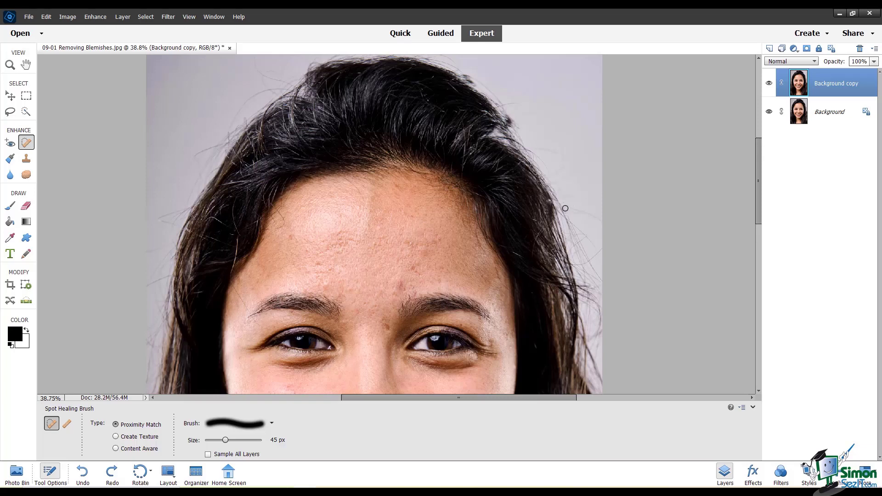
pyautogui.moveTo(565, 208)
pyautogui.mouseDown()
pyautogui.moveTo(586, 212)
pyautogui.moveTo(601, 232)
pyautogui.moveTo(590, 262)
pyautogui.mouseUp()
pyautogui.hotkey('ctrl', 'z')
pyautogui.hotkey('ctrl', 'y')
pyautogui.moveTo(600, 247); pyautogui.dragTo(590, 263)
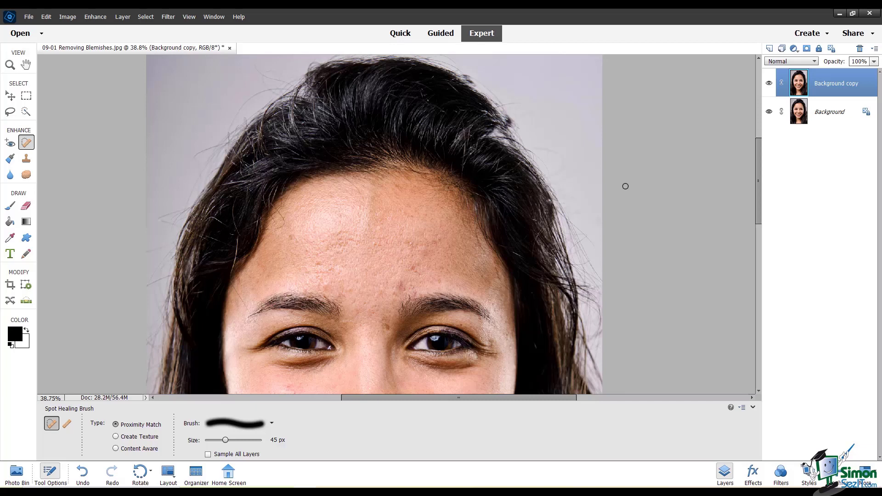